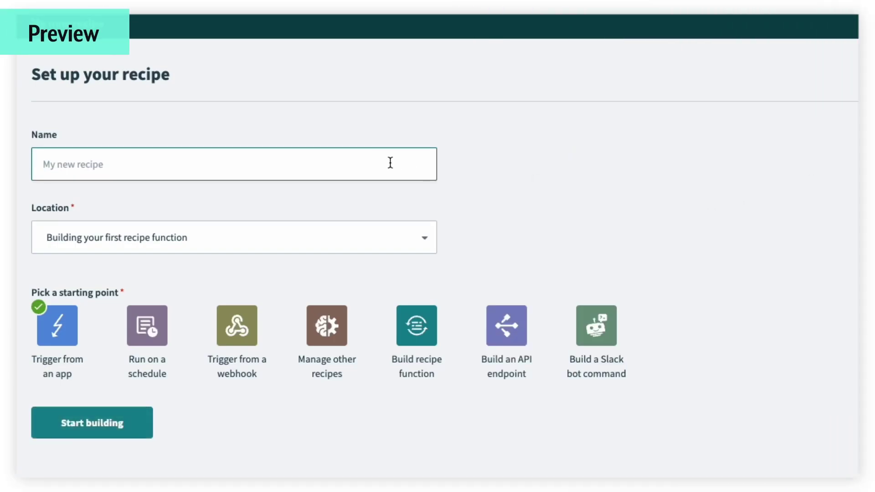
Enter 'Error Handling Function' as the new recipe's name
text(Error Handli)
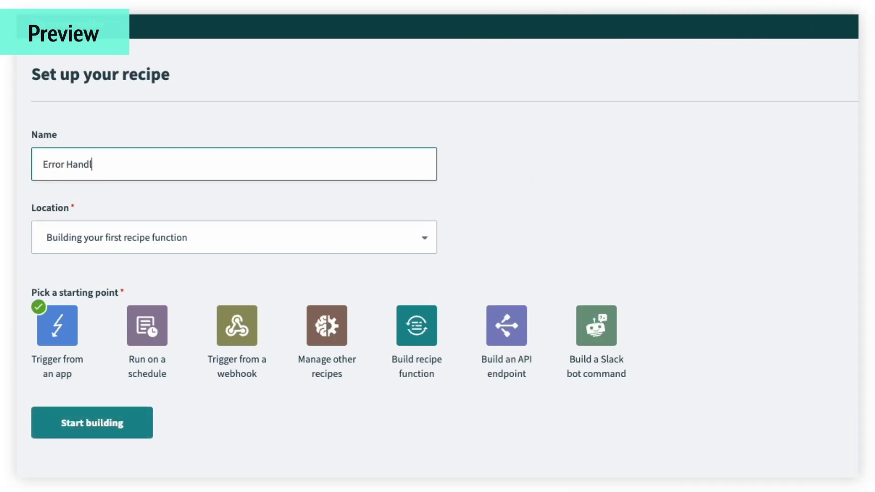
text(ng Function)
Pick the recipe function option, then view the Building your first recipe function folder's three examples
click(430, 321)
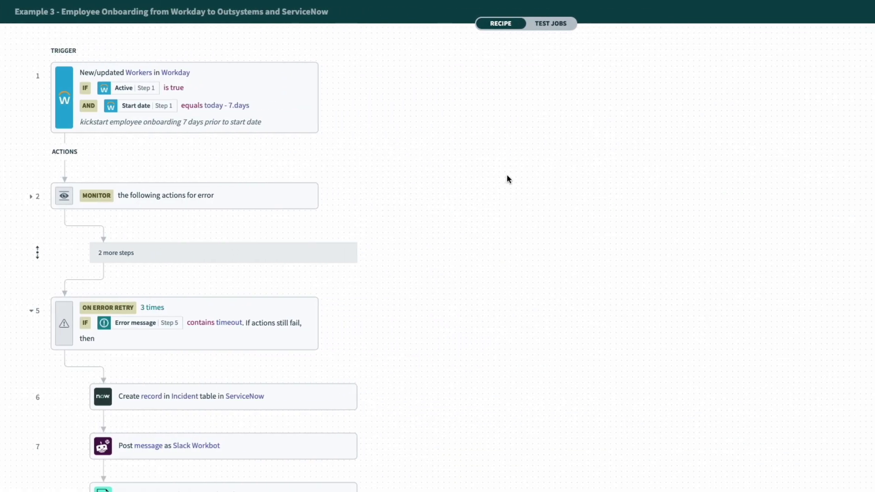
scroll(508, 179, down, 2)
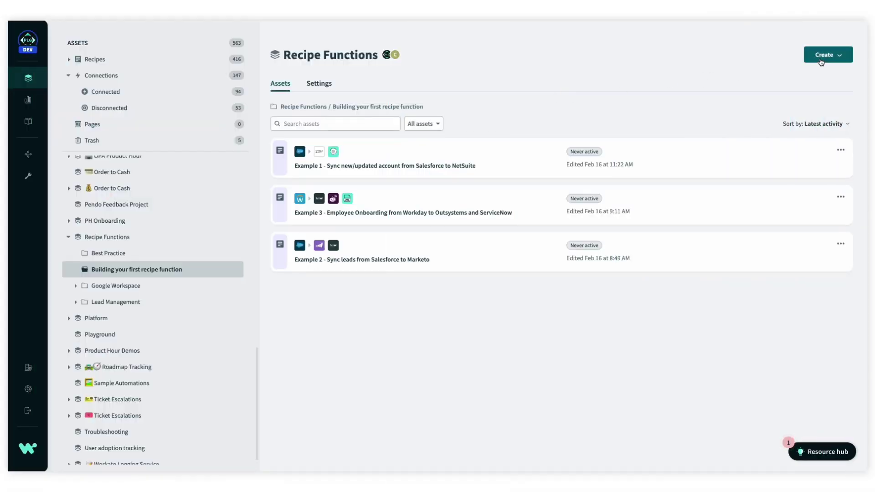
Create a recipe function named 'Error Handling Function' in this folder and start building it
click(821, 58)
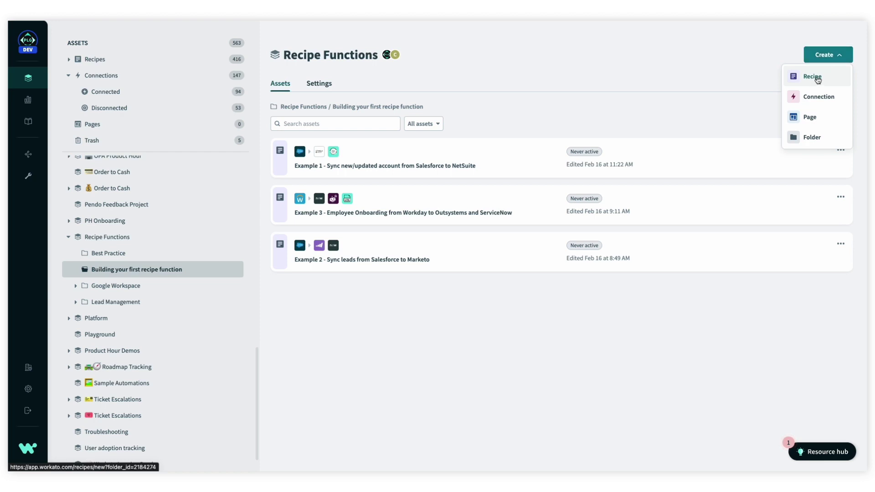
click(814, 77)
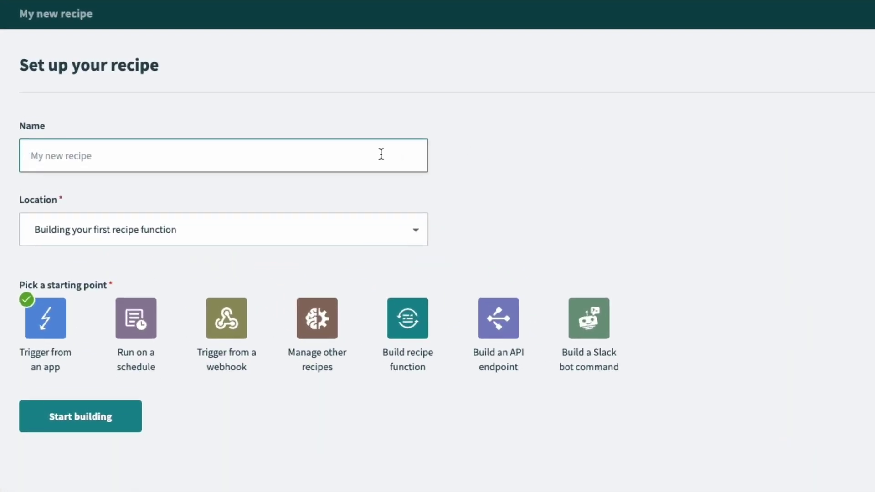
text(Error Handling Function)
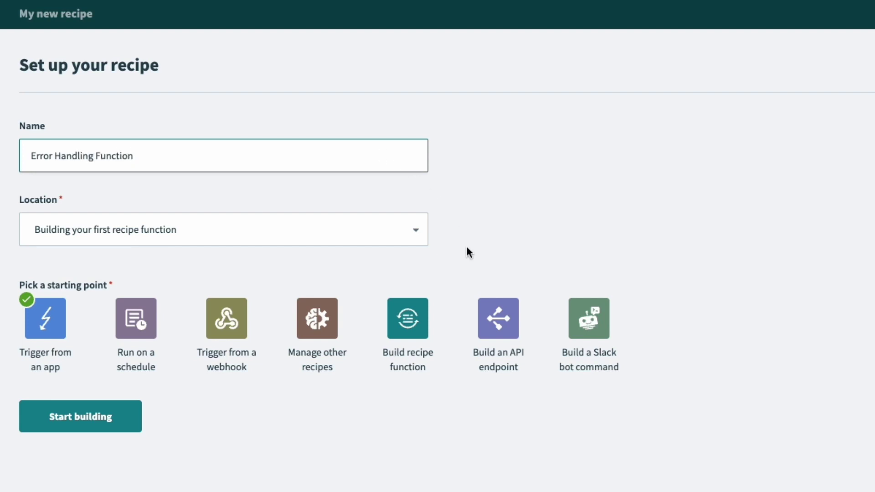
click(422, 313)
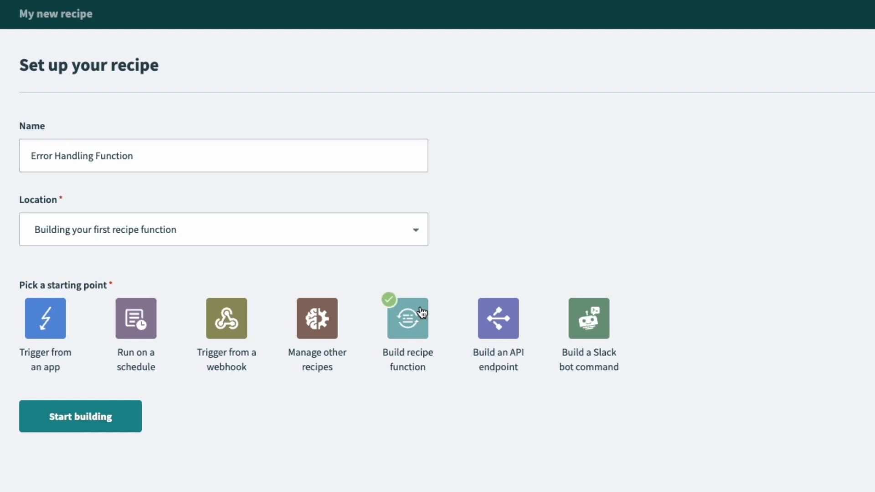
click(131, 413)
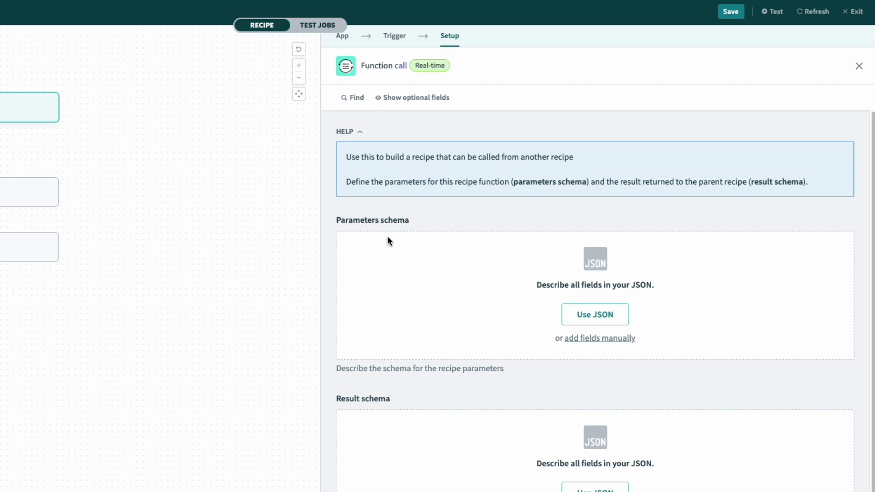
Add an errorMessage parameter and an Integer errorCode parameter to the function
click(574, 339)
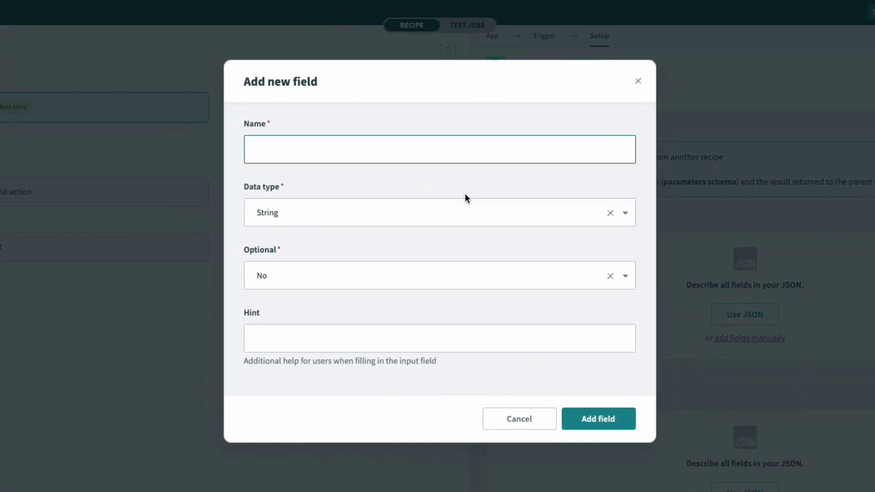
text(errorMessage)
click(594, 419)
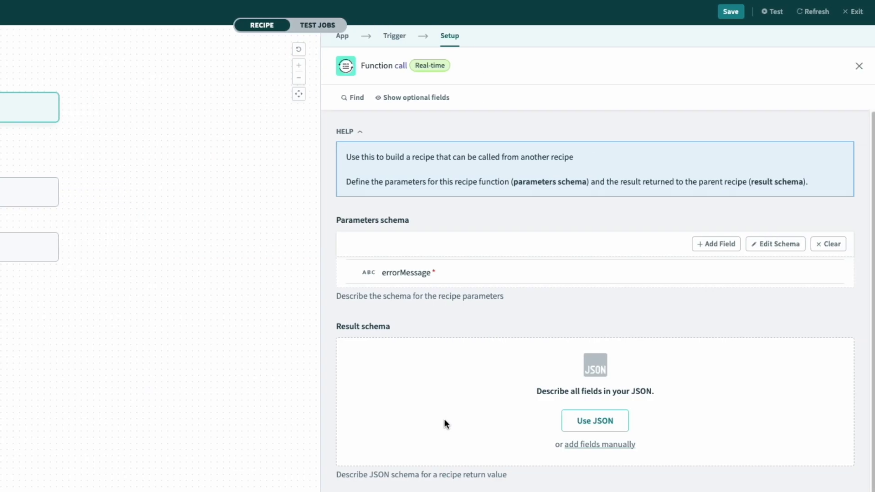
click(713, 243)
text(errorCode)
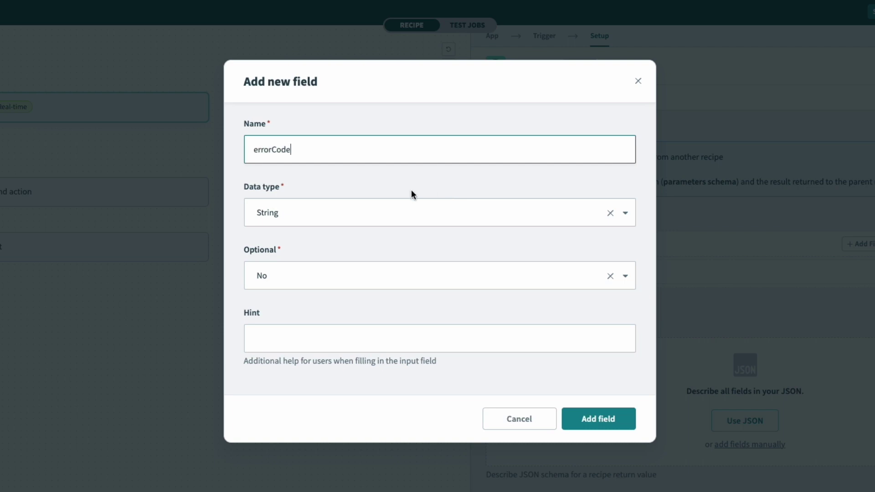
click(375, 210)
click(357, 300)
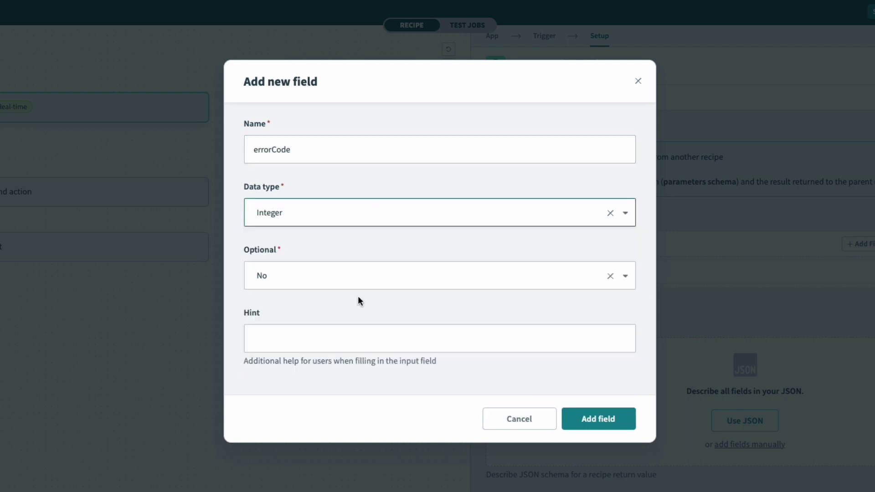
click(598, 422)
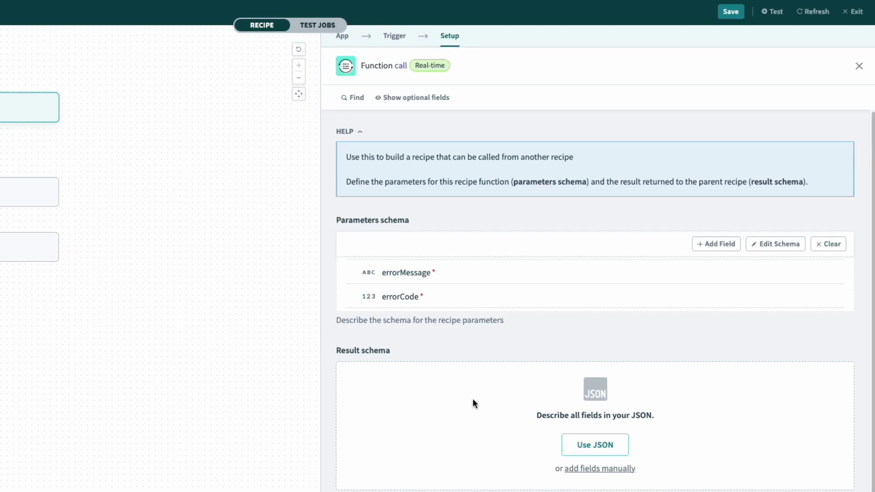
Add the RecipeID and JobID parameters
click(718, 250)
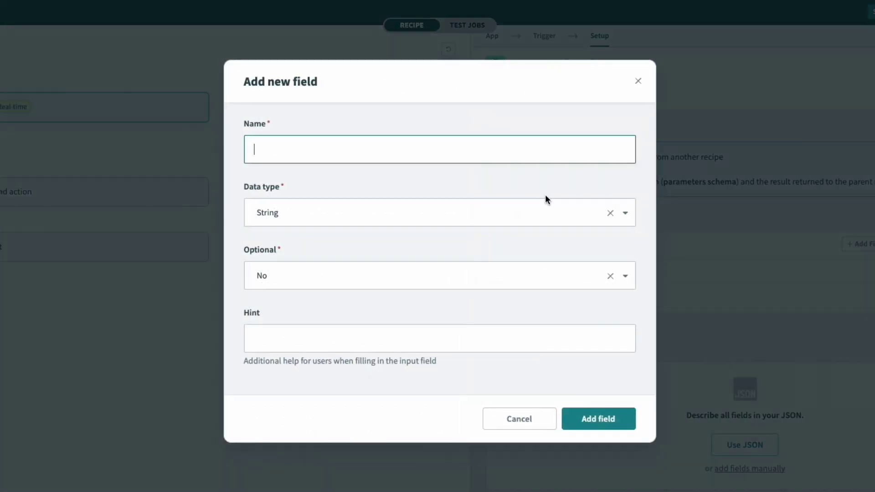
text(RecipeID)
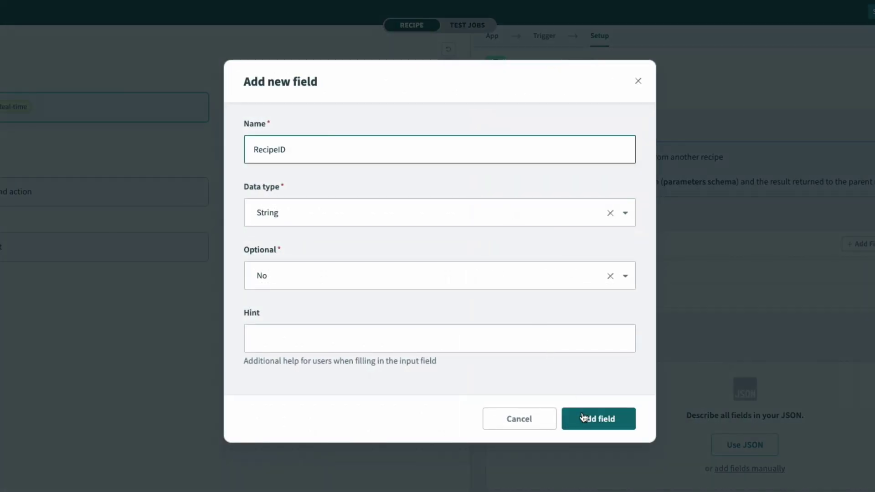
click(582, 417)
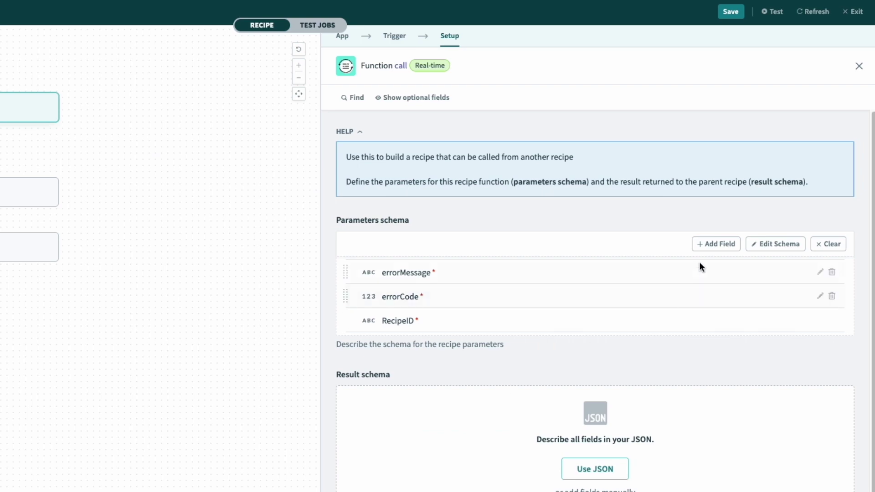
click(855, 245)
text(JobID)
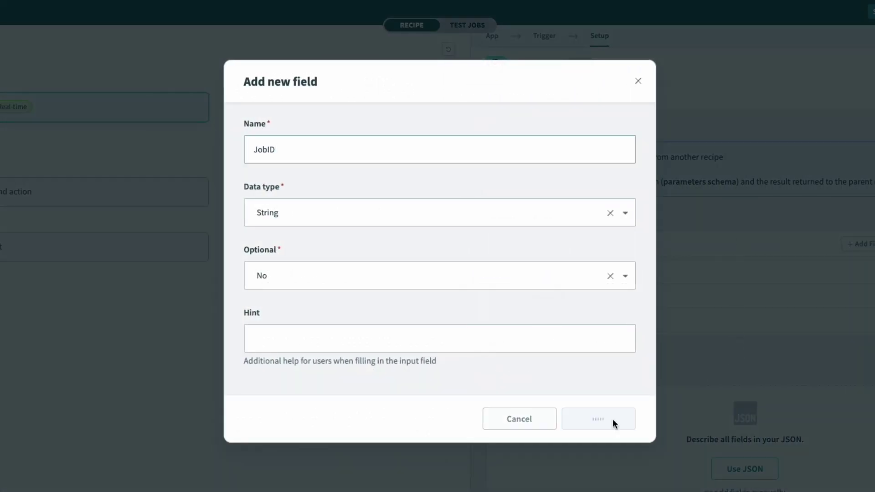
click(611, 419)
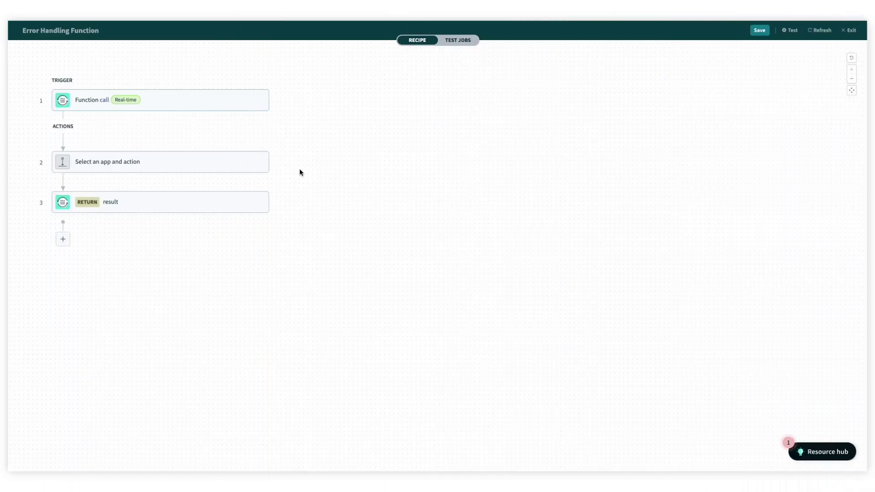
Copy Example 3's on-error steps 6 to 8 (ServiceNow, Slack, log)
click(247, 166)
click(243, 108)
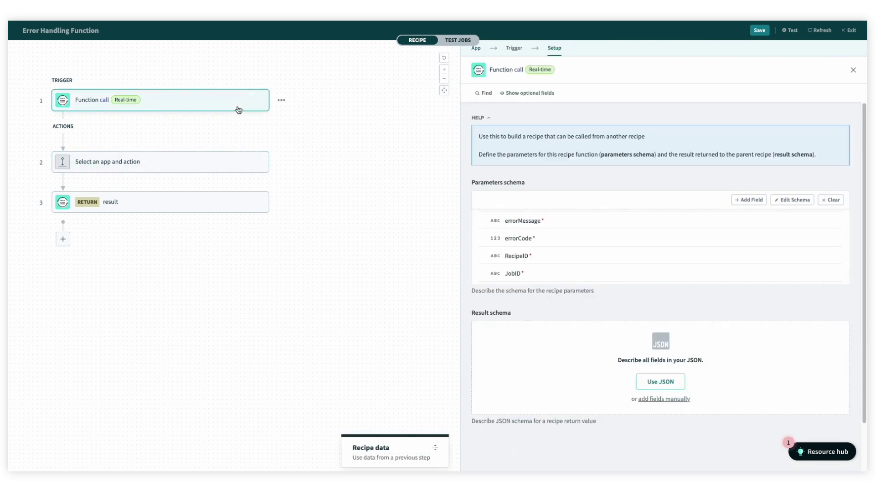
click(252, 163)
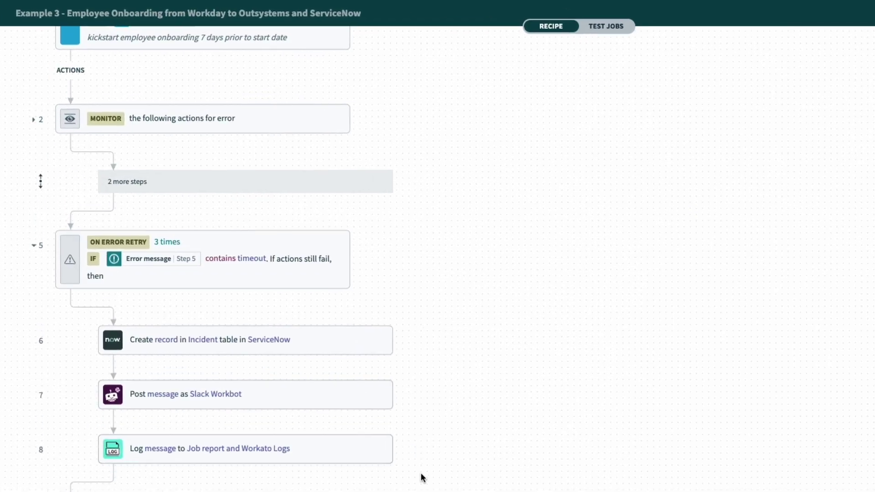
drag(420, 472, 252, 340)
right_click(253, 340)
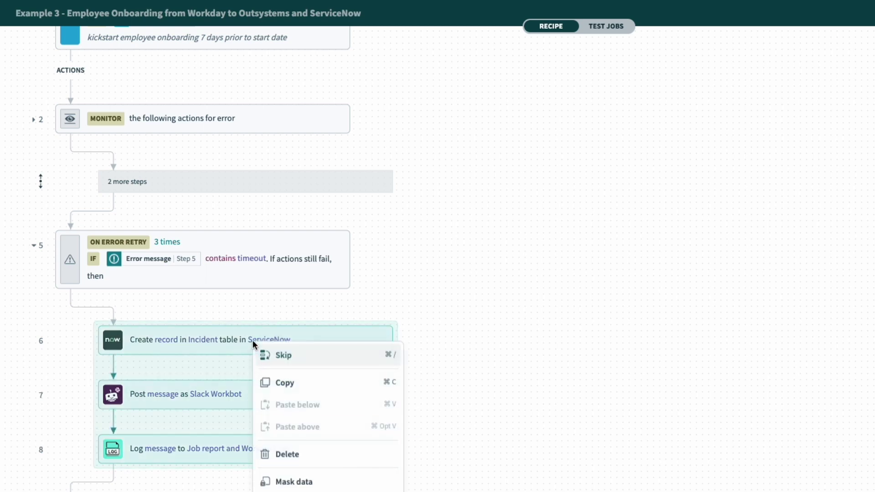
click(292, 386)
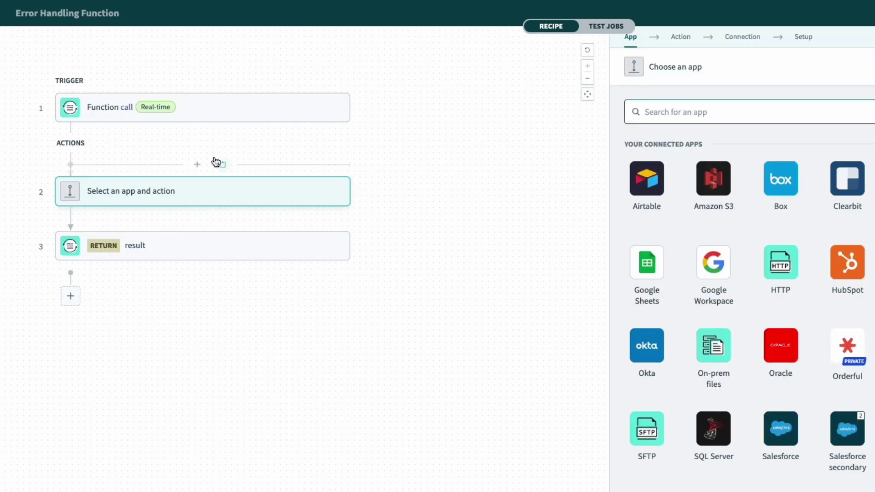
Paste the copied steps below the trigger and delete the empty action step
click(222, 165)
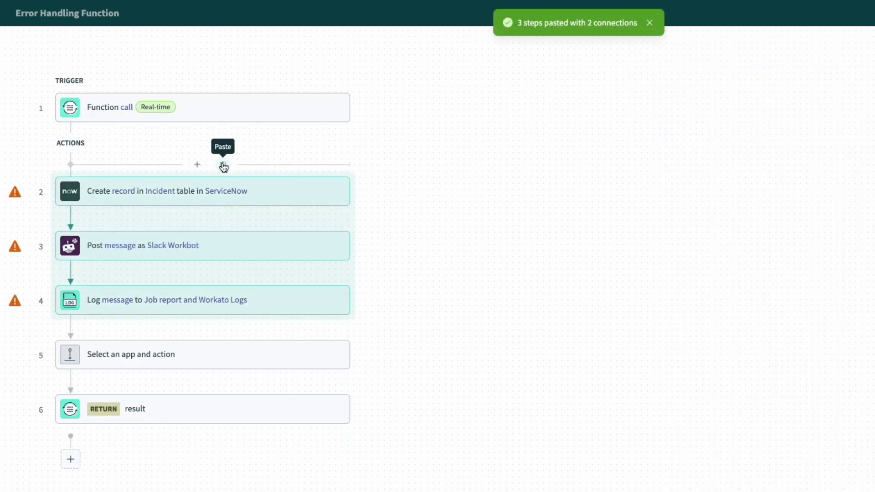
click(363, 353)
scroll(301, 422, down, 2)
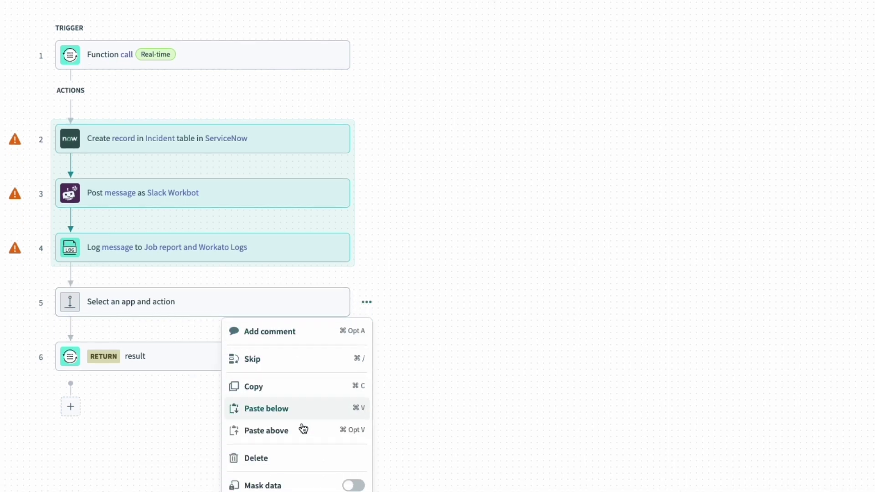
click(293, 417)
scroll(380, 229, up, 2)
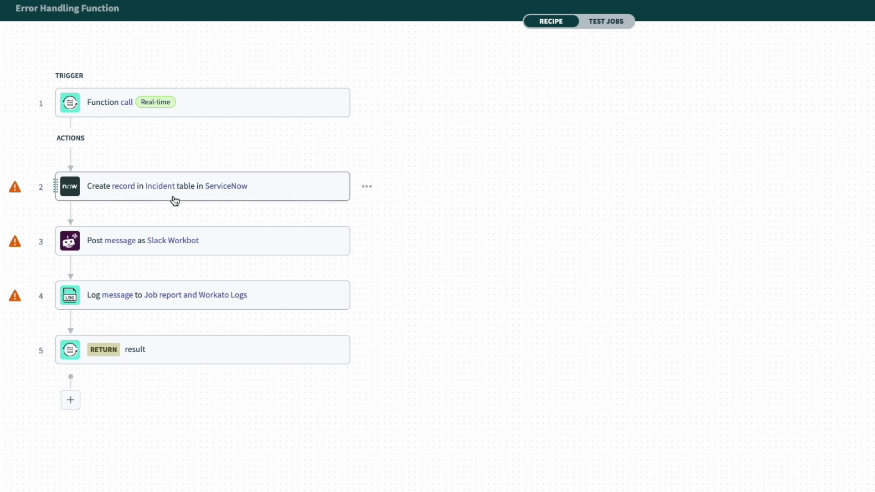
Map the incident Description to Error message and append Recipe ID after 'Workato Recipe Error'
click(283, 192)
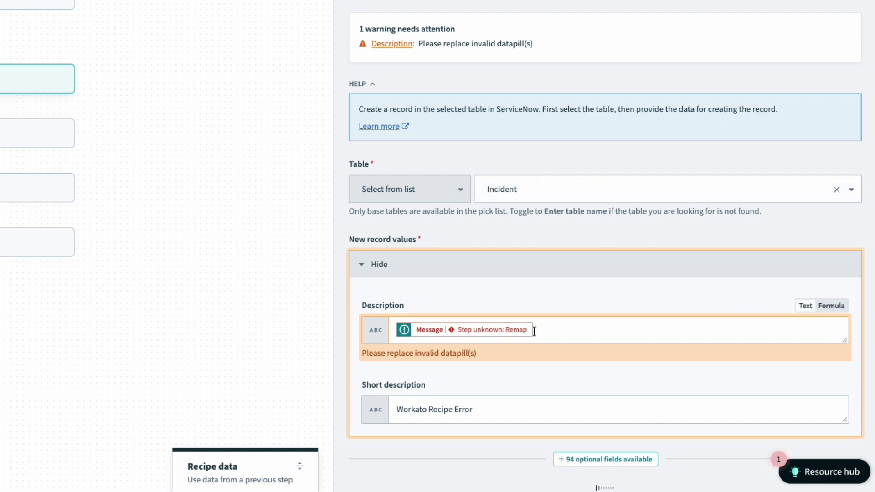
click(521, 331)
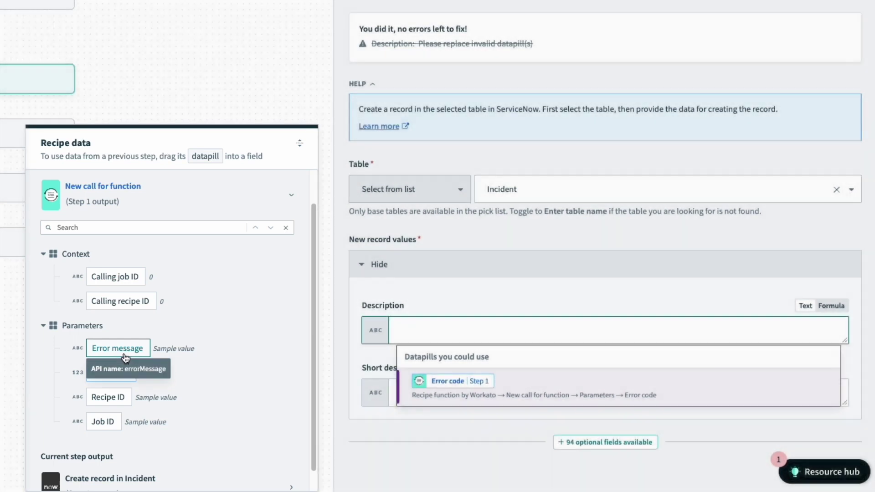
click(127, 351)
click(488, 394)
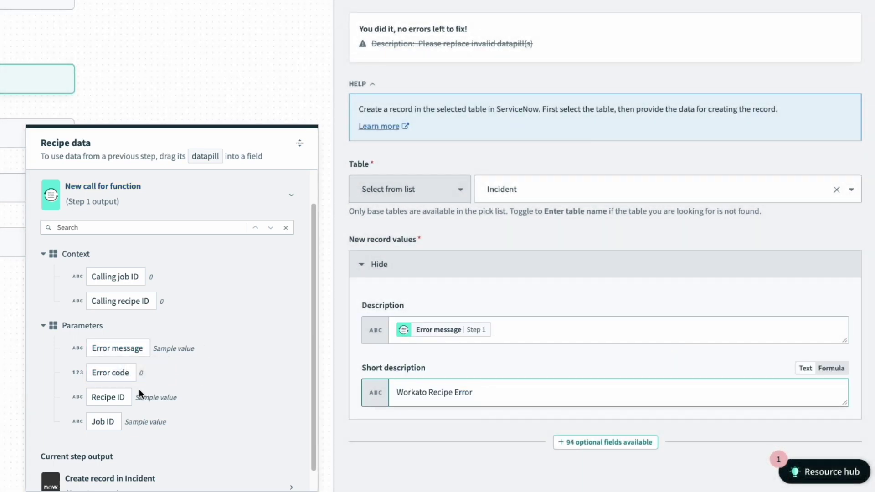
click(113, 399)
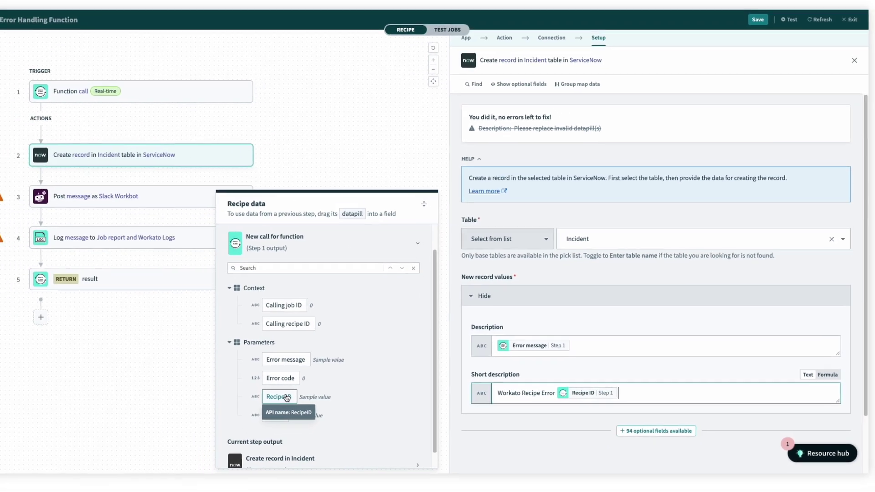
Replace the Slack Notification text's invalid datapill with the function's Error message
click(76, 175)
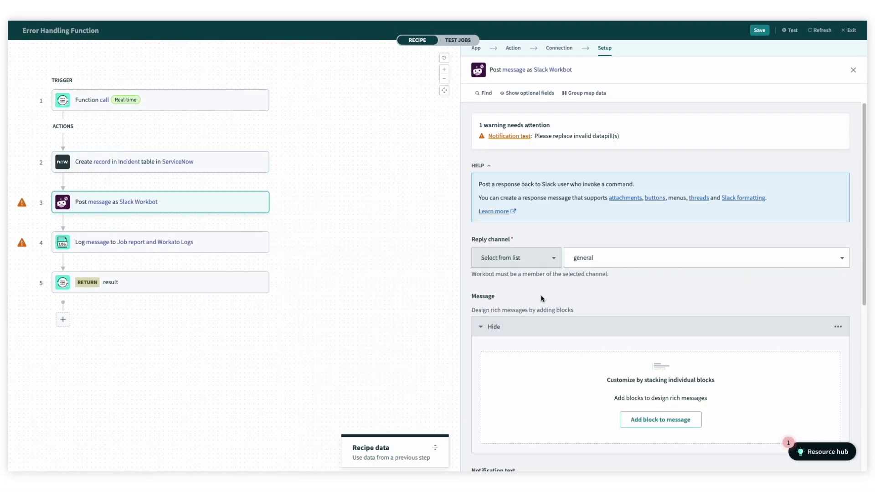
scroll(540, 299, down, 3)
click(606, 341)
key(BackSpace)
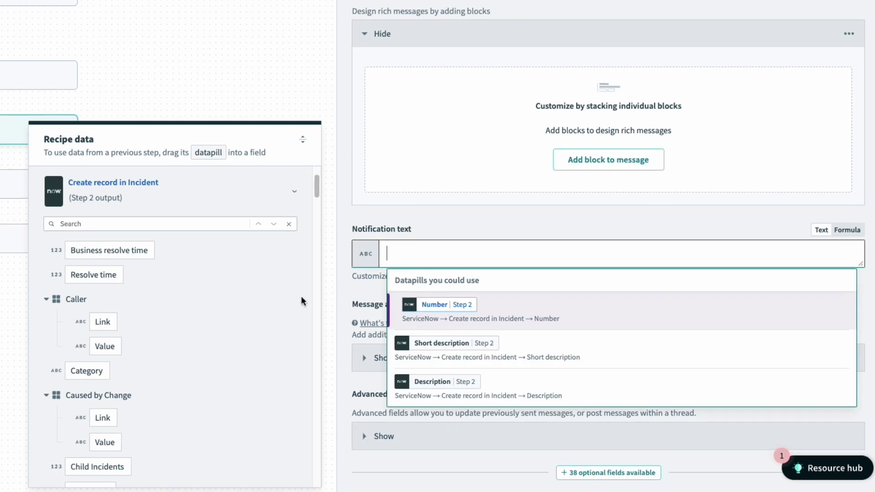
click(155, 196)
scroll(155, 274, down, 1)
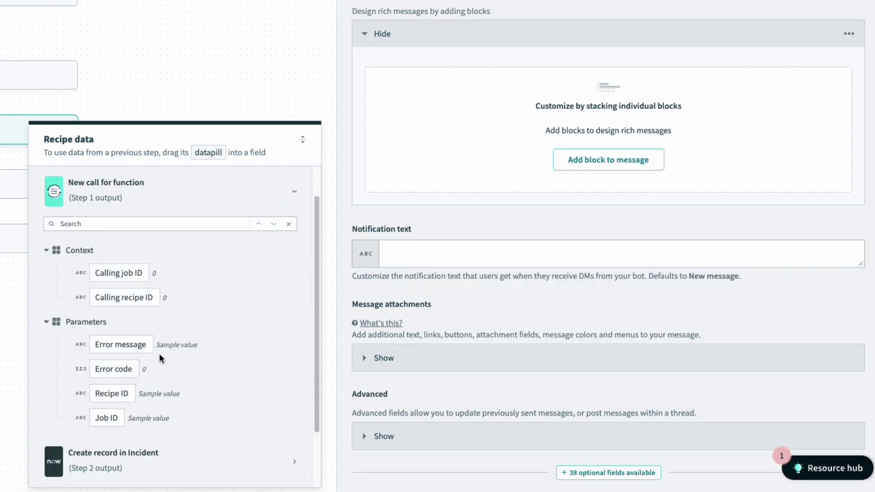
click(137, 344)
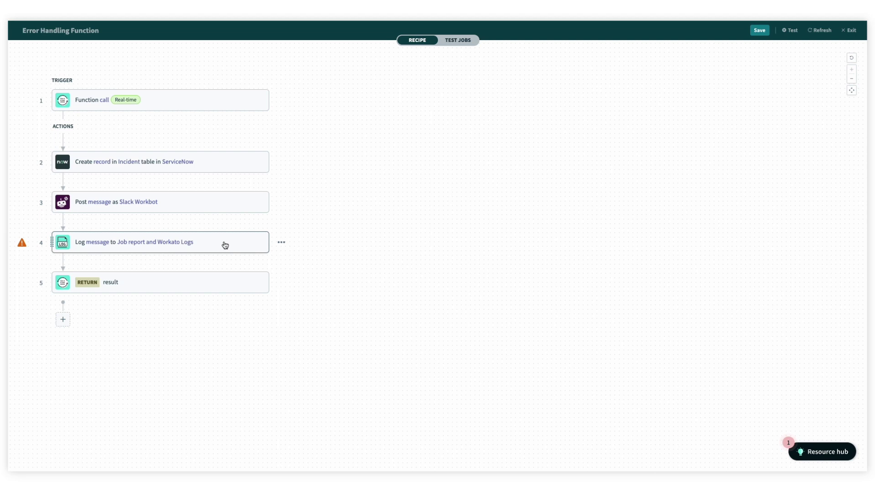
Set the log message to 'Error Message:' and 'Error Code:' lines, each followed by its datapill
click(225, 244)
click(568, 187)
key(BackSpace)
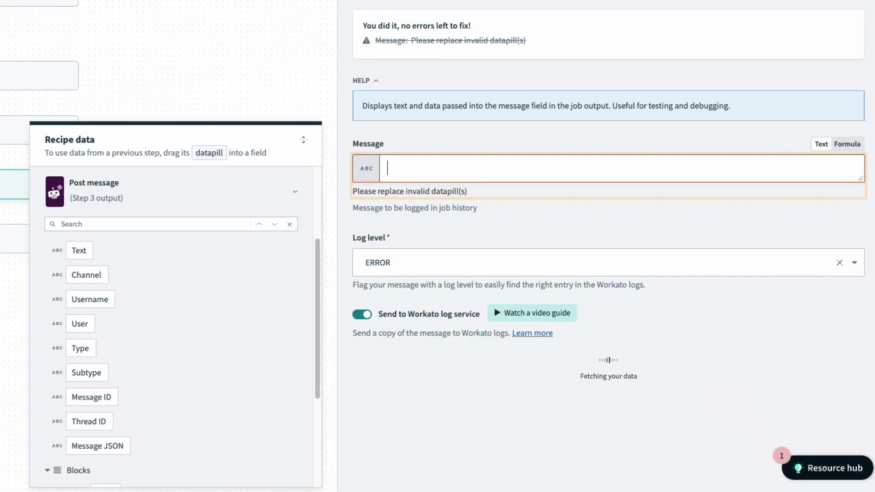
text(Error Message:)
key(Return)
text(Error Code:)
key(Up)
key(End)
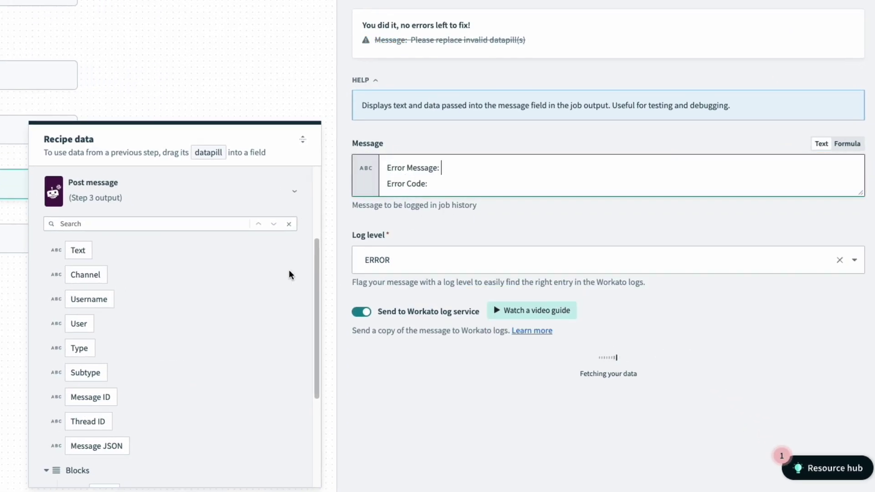
click(168, 199)
click(181, 230)
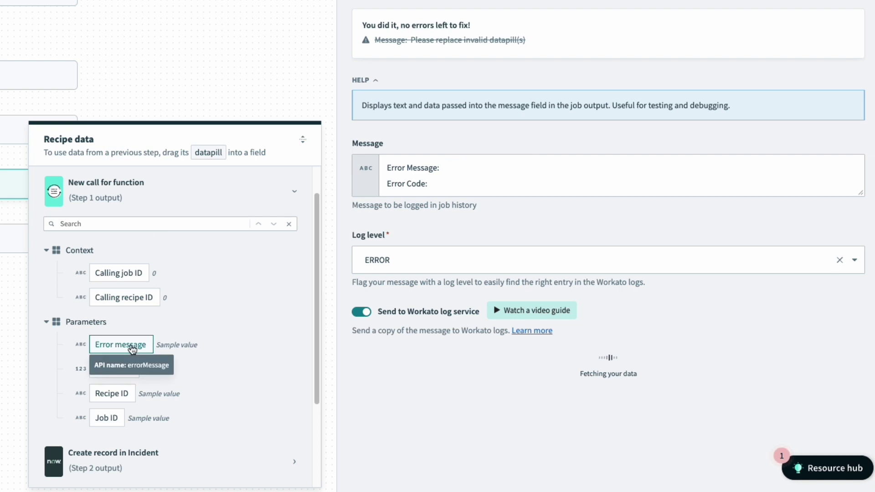
drag(117, 344, 474, 169)
drag(115, 368, 488, 185)
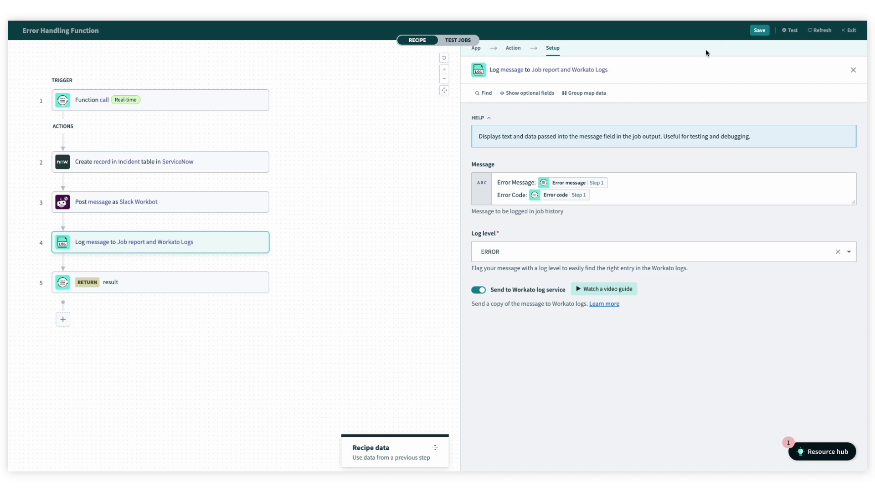
Save and exit the function, then add a step in the recipe's On Error block
click(756, 32)
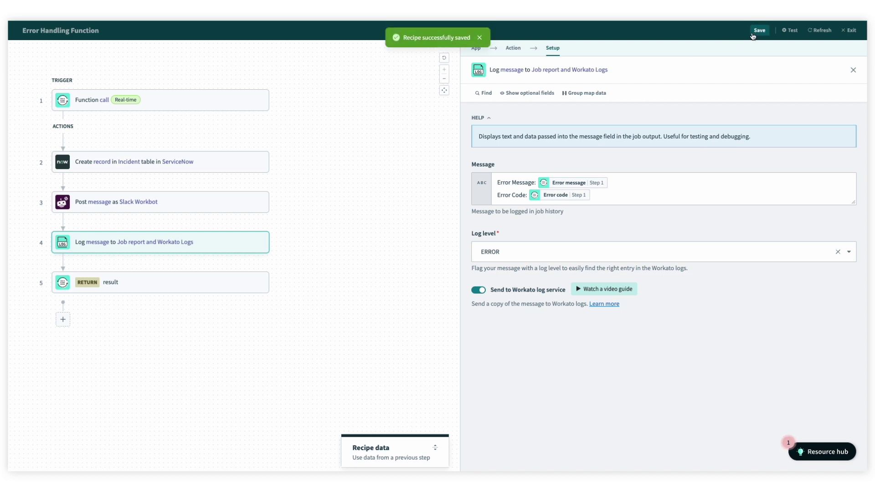
click(851, 34)
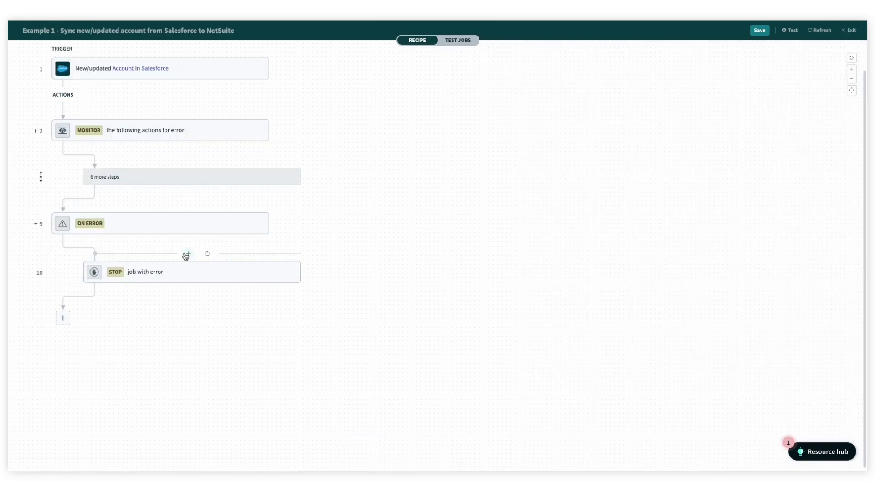
click(186, 254)
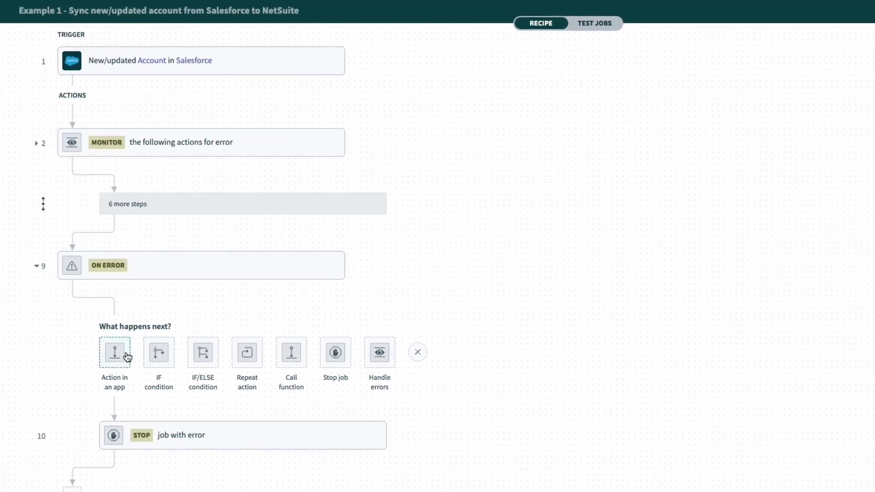
Add a synchronous Call a recipe function action targeting Error Handling Function
click(124, 350)
text(function)
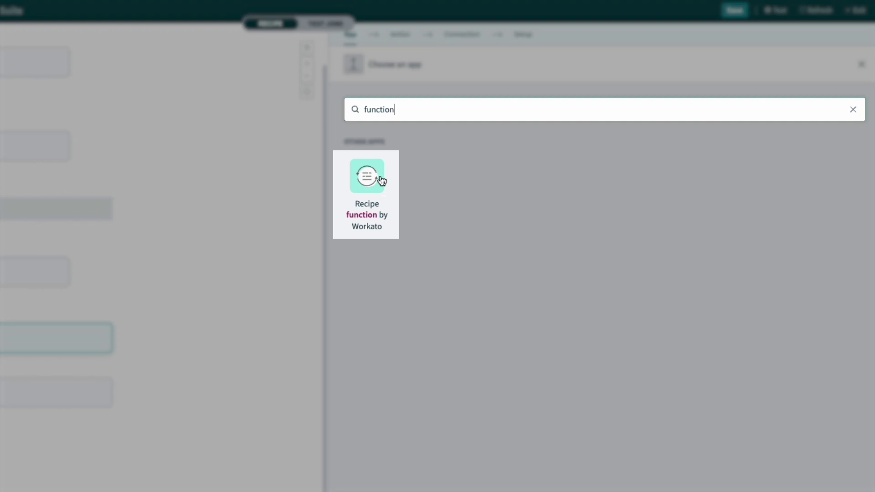
click(382, 181)
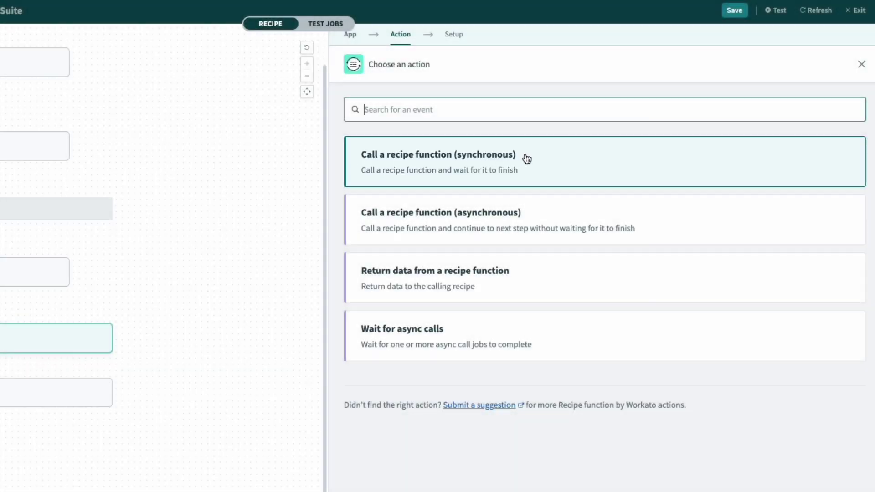
click(526, 158)
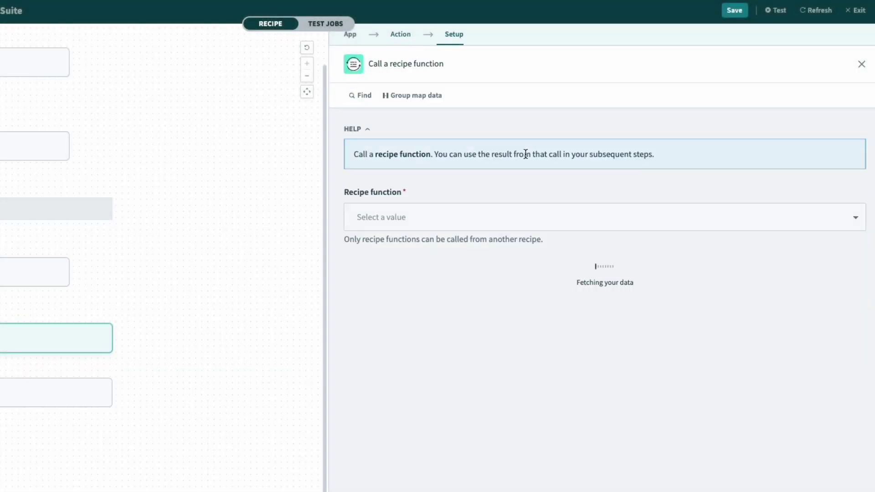
click(424, 213)
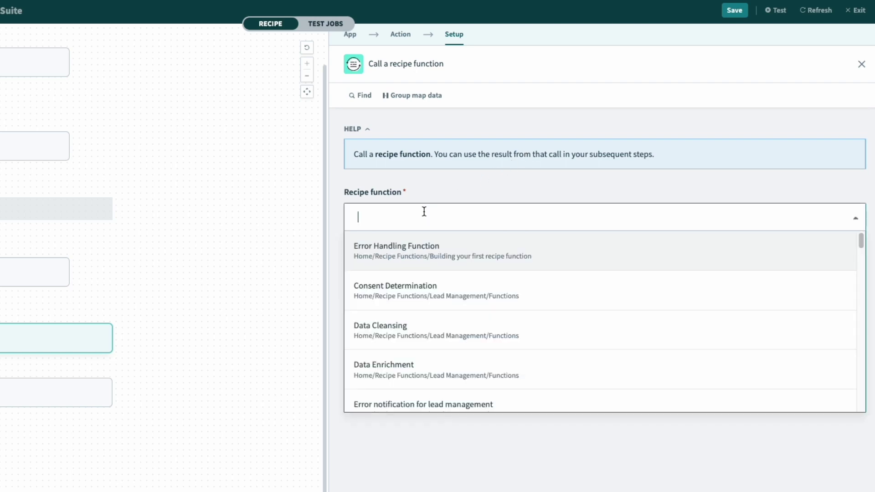
text(error han)
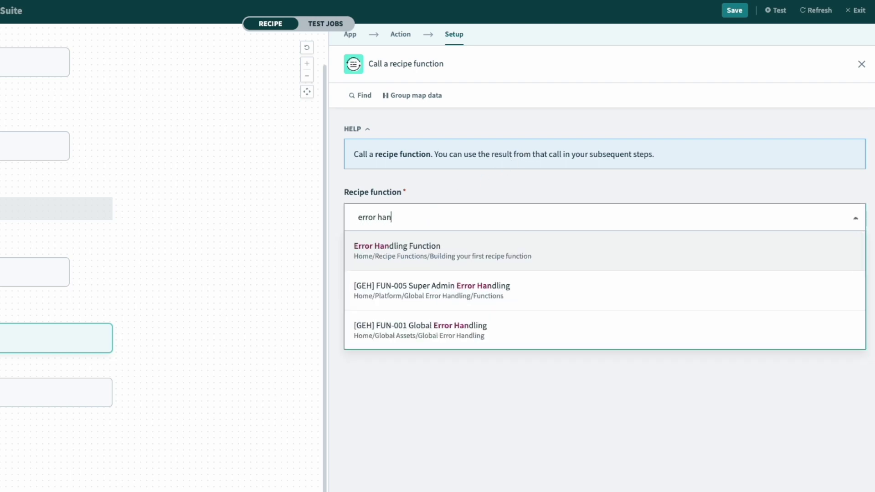
click(424, 246)
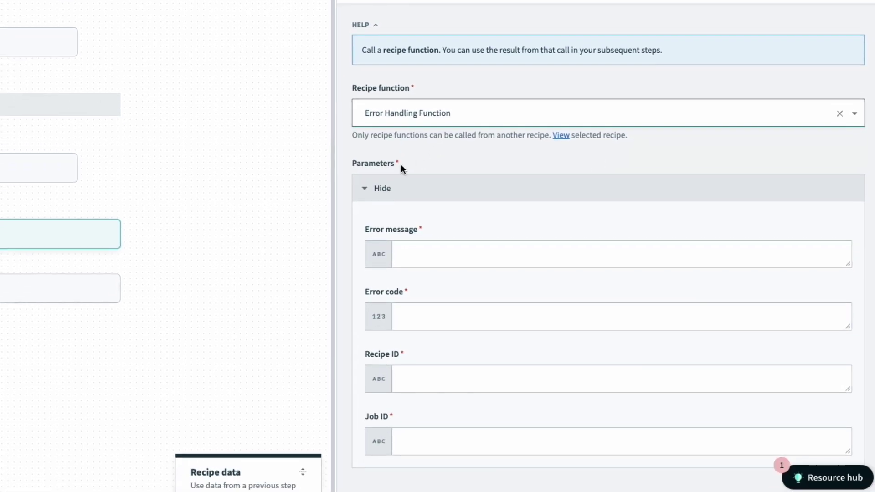
Map On Error's Error message and Error type into the Error message and Error code parameters
scroll(338, 296, down, 3)
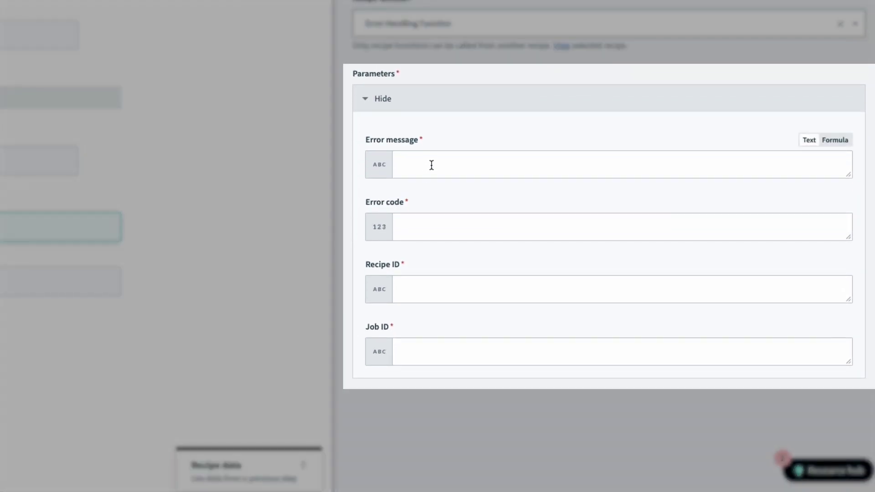
click(431, 164)
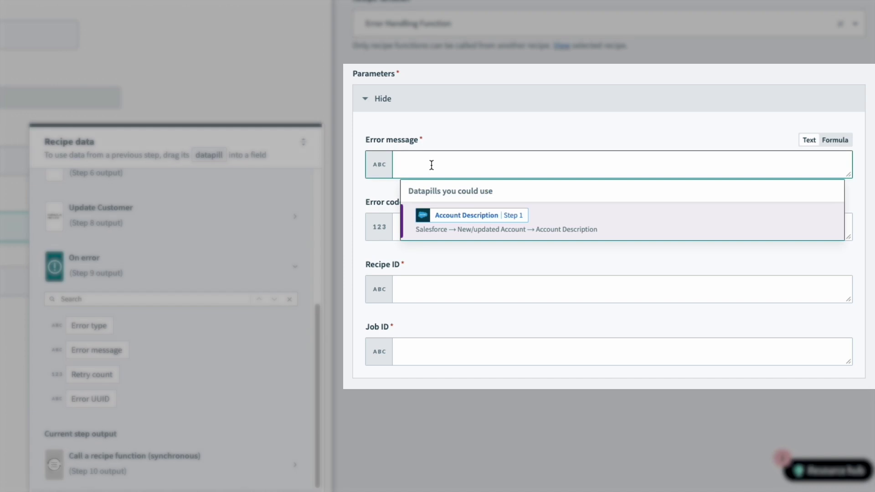
click(112, 350)
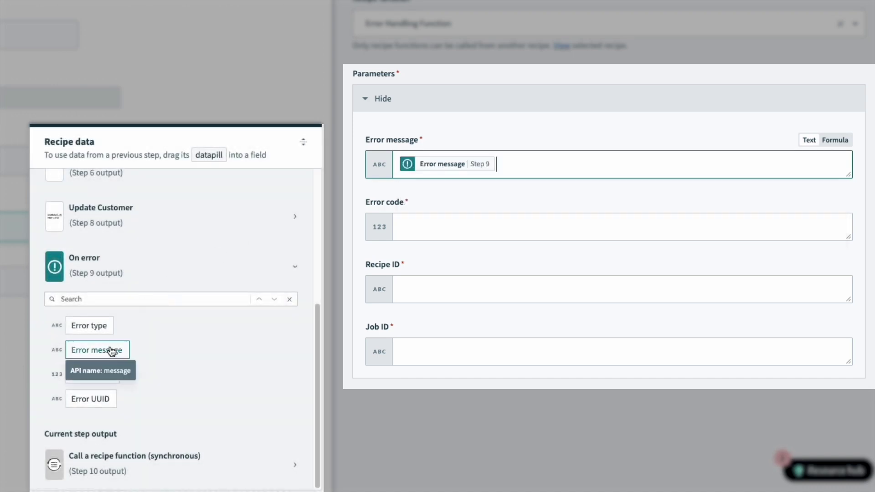
click(410, 234)
click(109, 326)
Fill the Recipe ID and Job ID parameters from the recipe's Properties datapills
click(410, 290)
scroll(156, 273, up, 10)
click(125, 196)
scroll(143, 303, down, 1)
drag(89, 297, 454, 287)
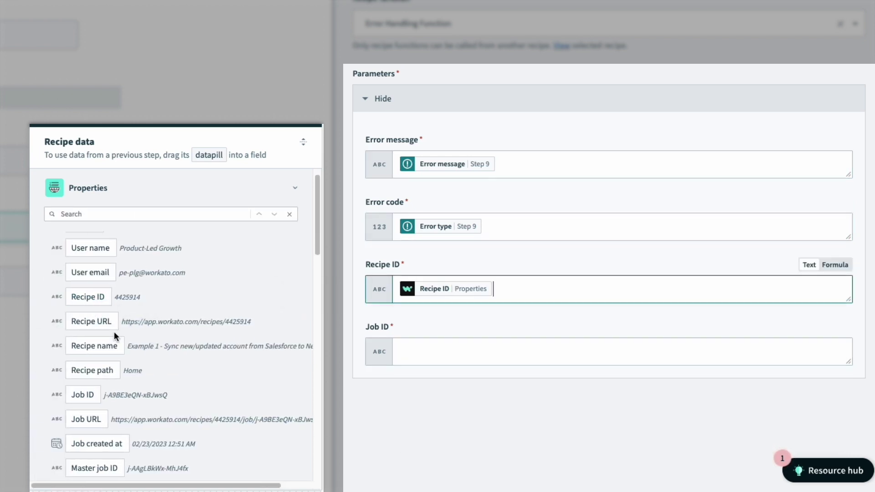
click(455, 357)
drag(78, 360, 442, 349)
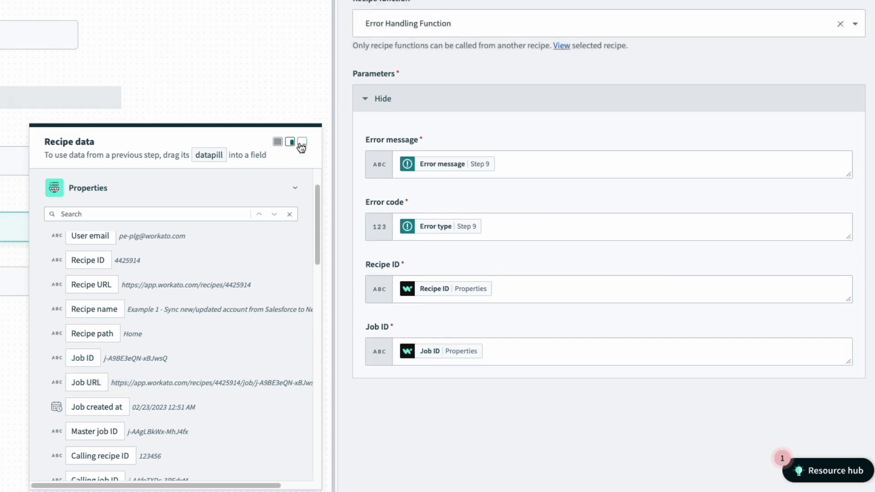
click(303, 142)
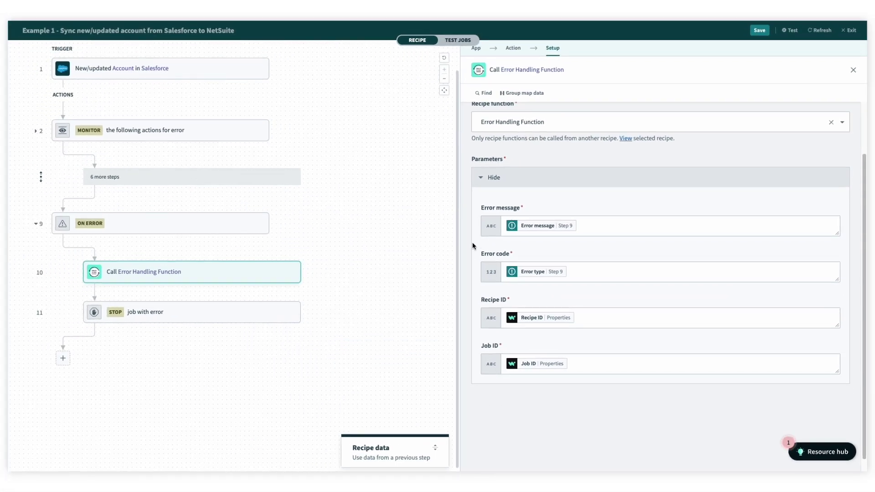